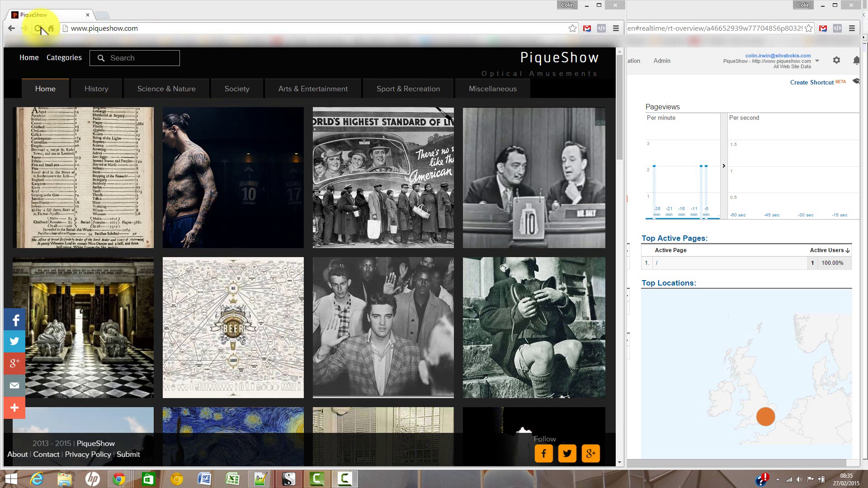
Reload the PiqueShow home page and check the visit in Google Analytics' real-time Content and Overview reports.
left_click(40, 29)
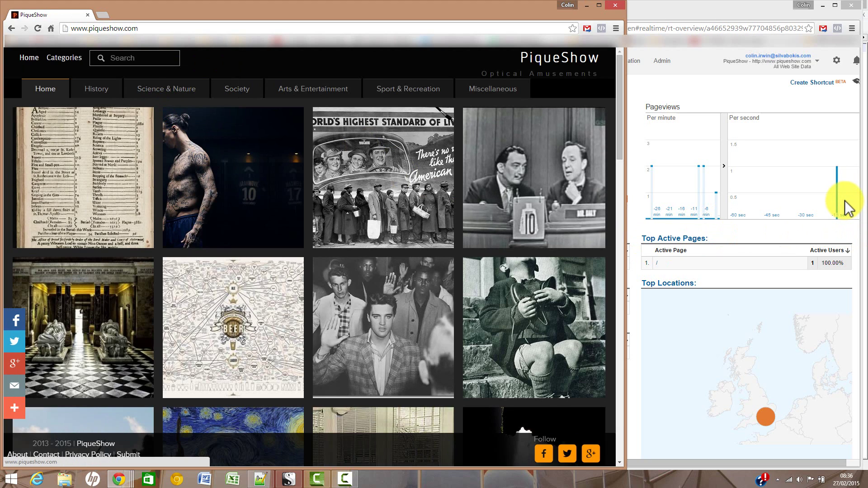
left_click(717, 5)
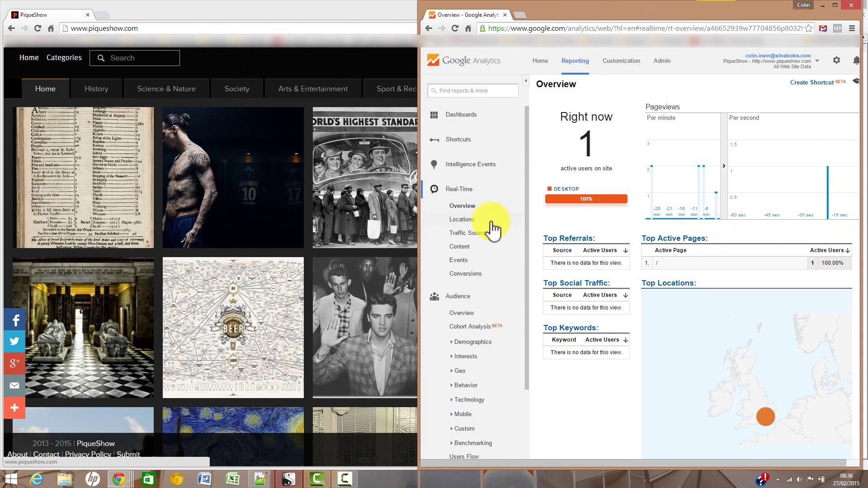
left_click(464, 246)
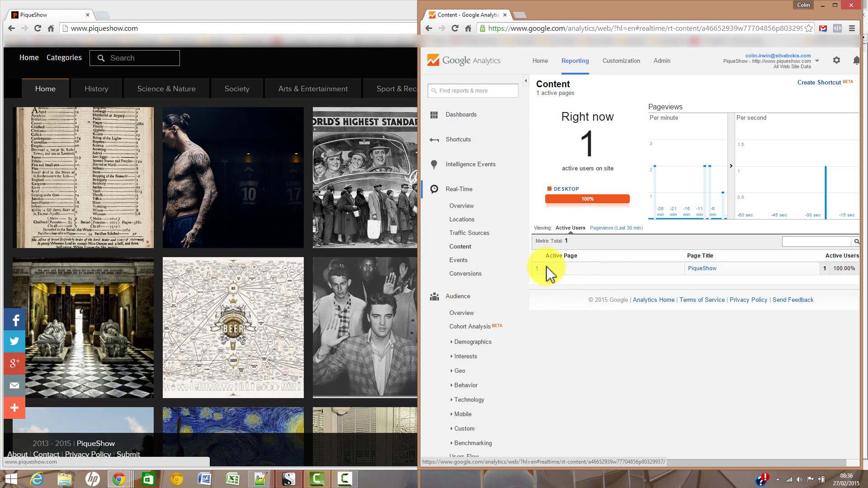
left_click(462, 210)
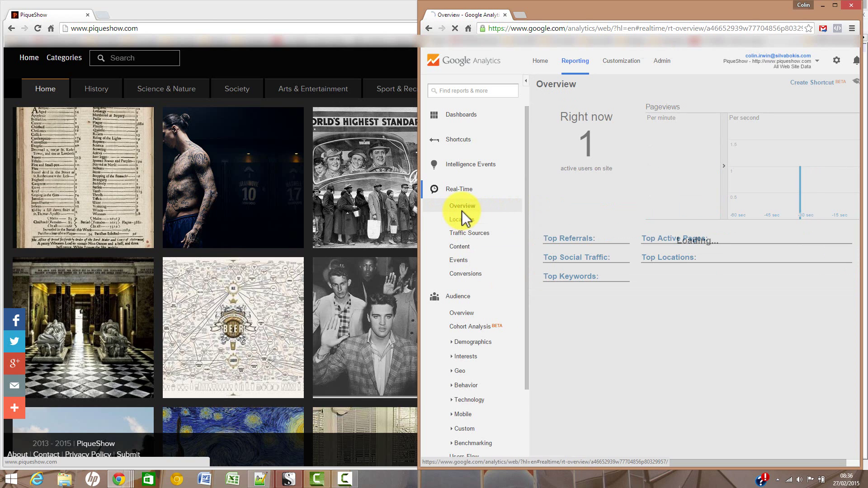
Switch to the PiqueShow site, open the 805 Million Names post and look through its content, comments and thumbnail grid.
left_click(321, 12)
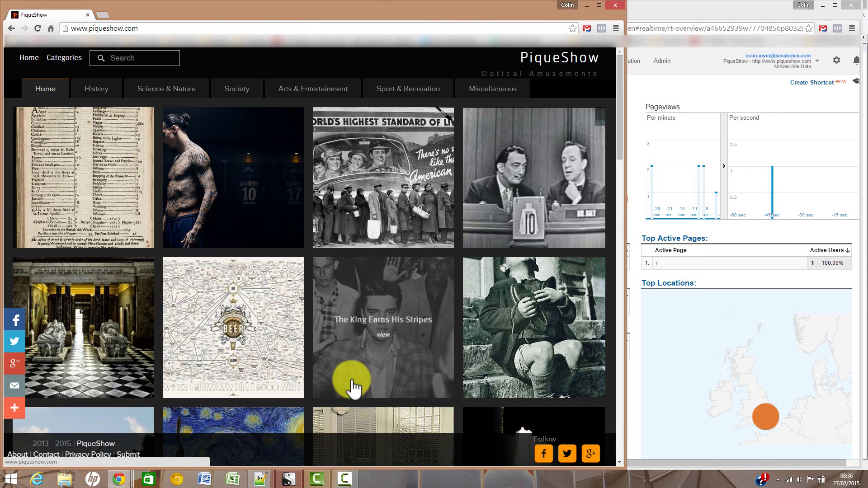
left_click(238, 212)
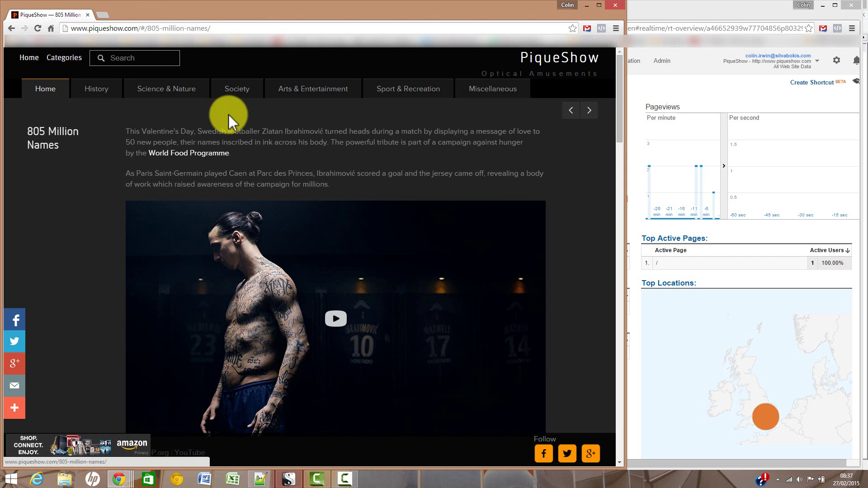
scroll(228, 114, "down", 7)
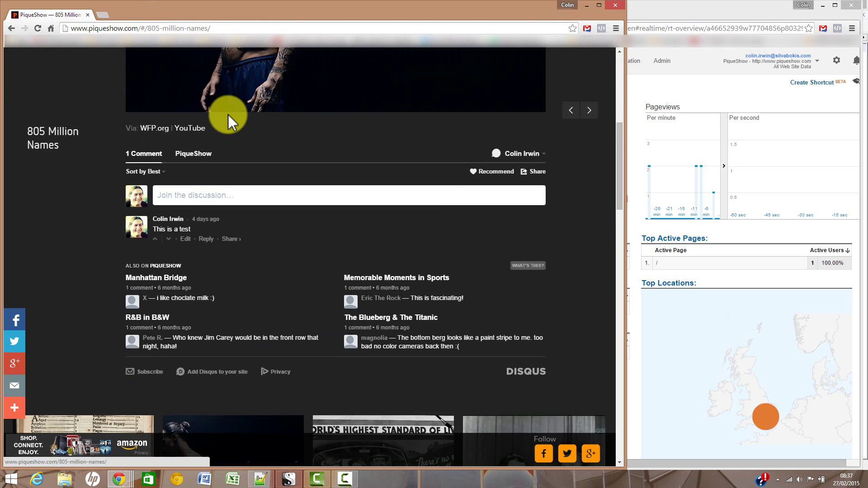
scroll(228, 114, "down", 6)
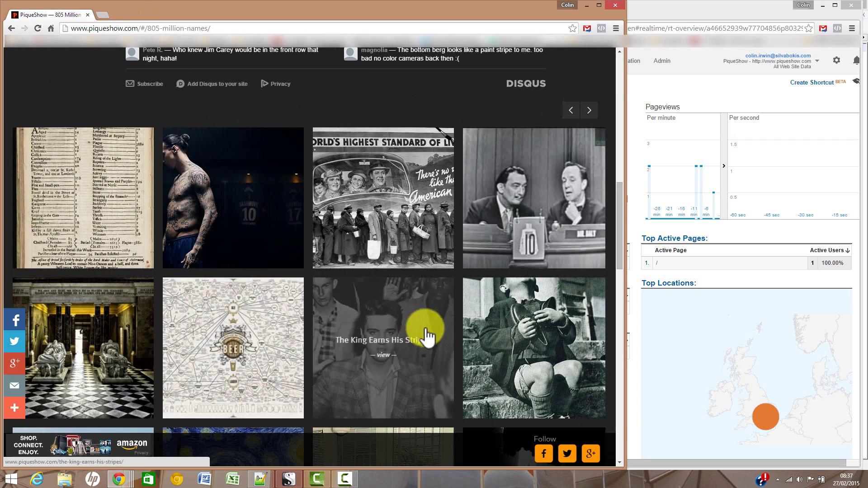
scroll(423, 333, "down", 2)
scroll(410, 326, "up", 4)
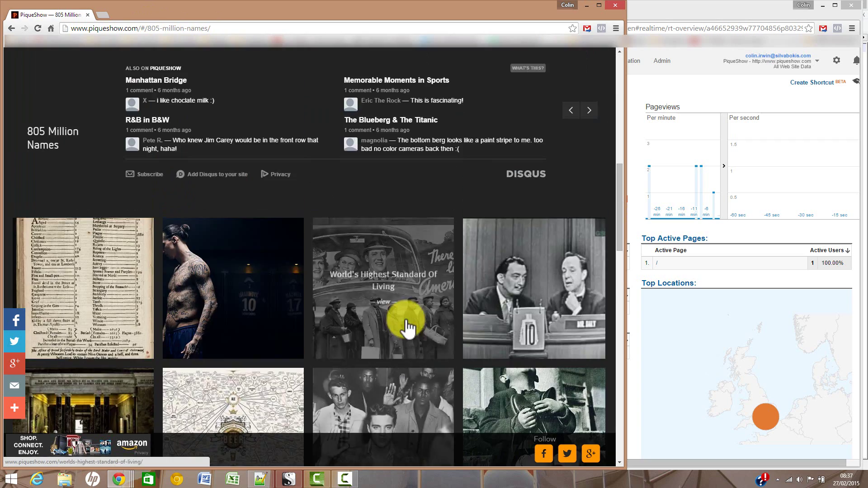
scroll(406, 326, "up", 11)
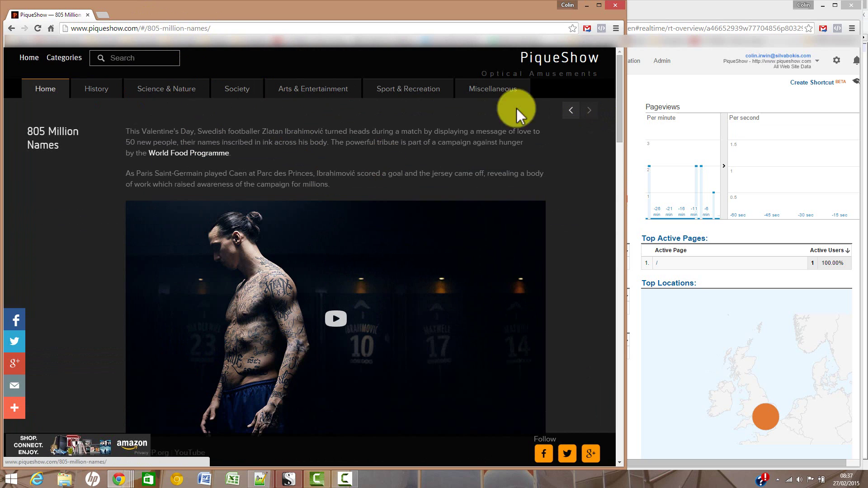
Return to the PiqueShow home page and look through its grid of post thumbnails.
left_click(67, 91)
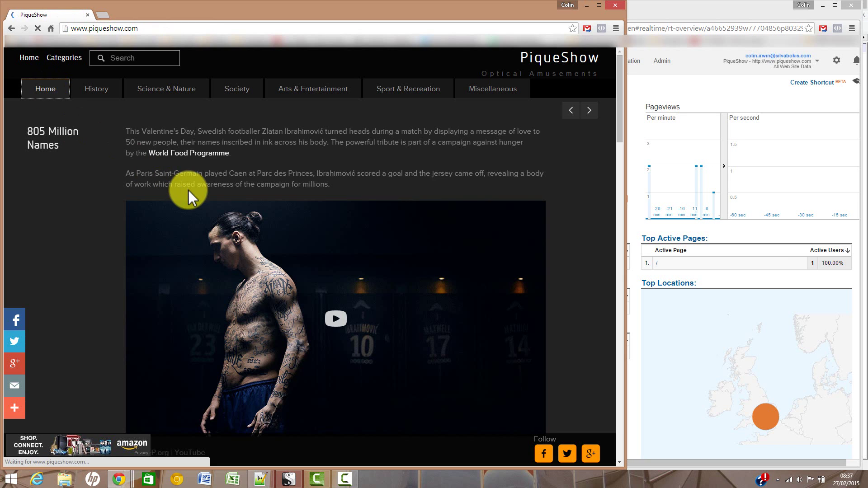
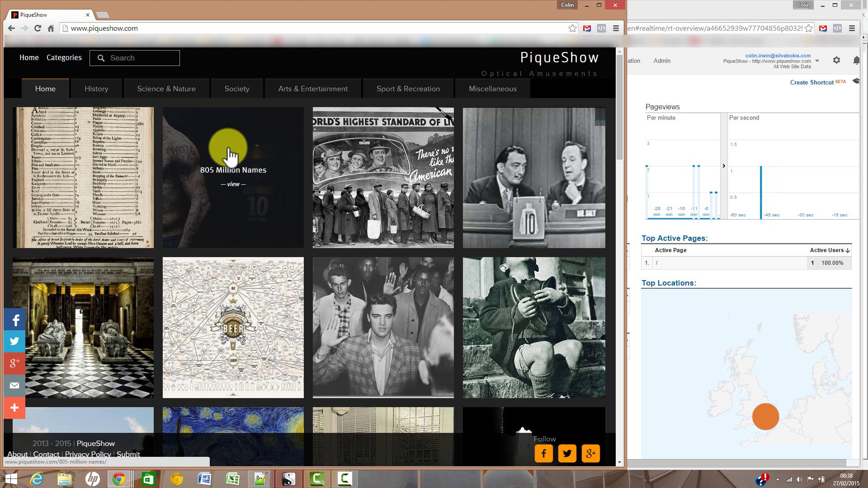
scroll(229, 167, "down", 7)
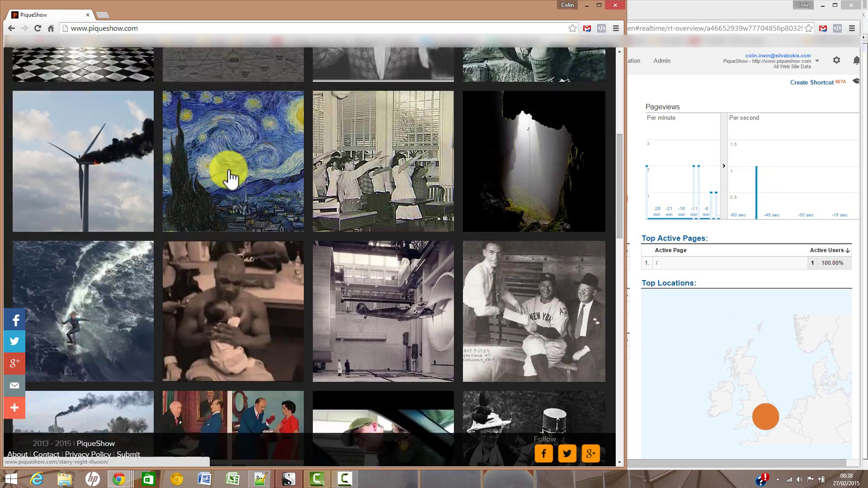
scroll(231, 179, "down", 9)
scroll(231, 178, "up", 9)
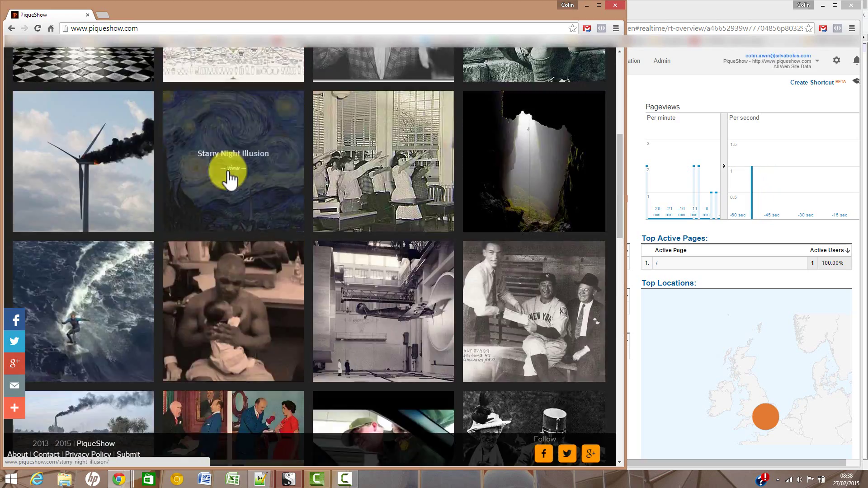
scroll(231, 178, "up", 7)
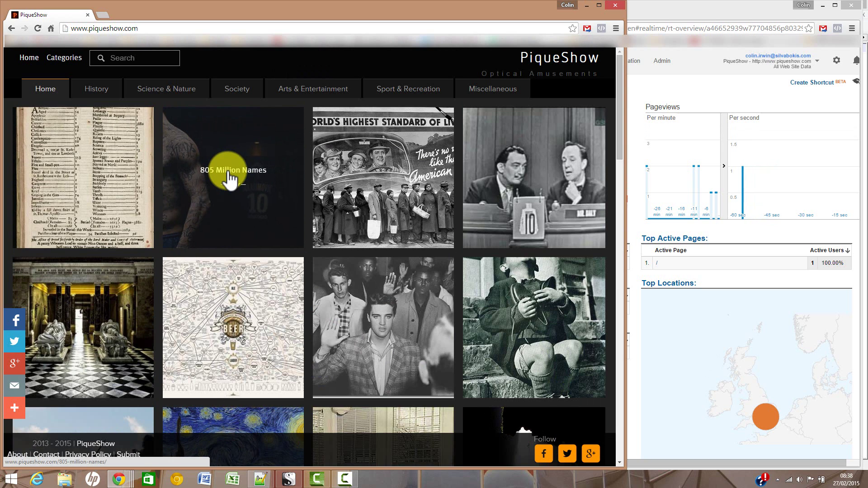
Open the Bill Of Mortality From 1665 London post and advance two posts from it.
left_click(119, 206)
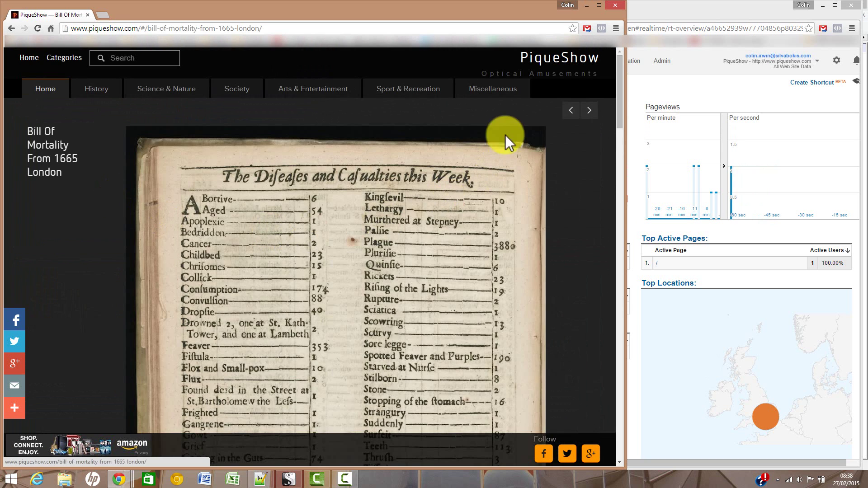
left_click(589, 111)
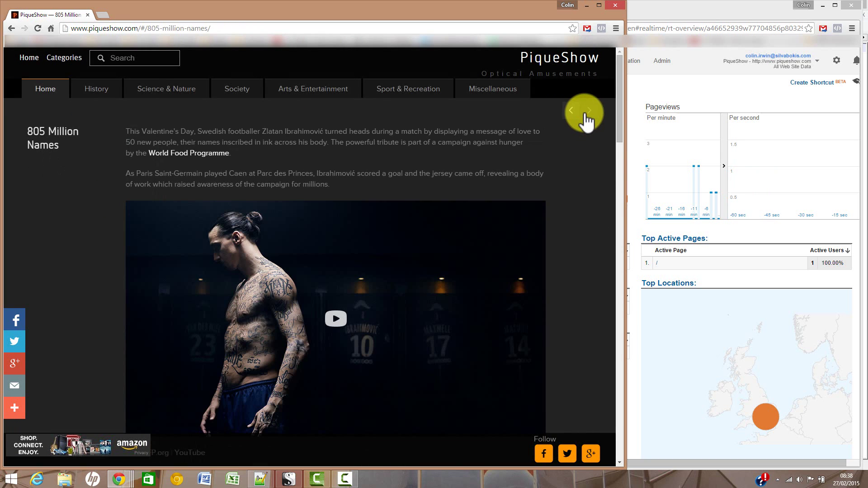
left_click(587, 116)
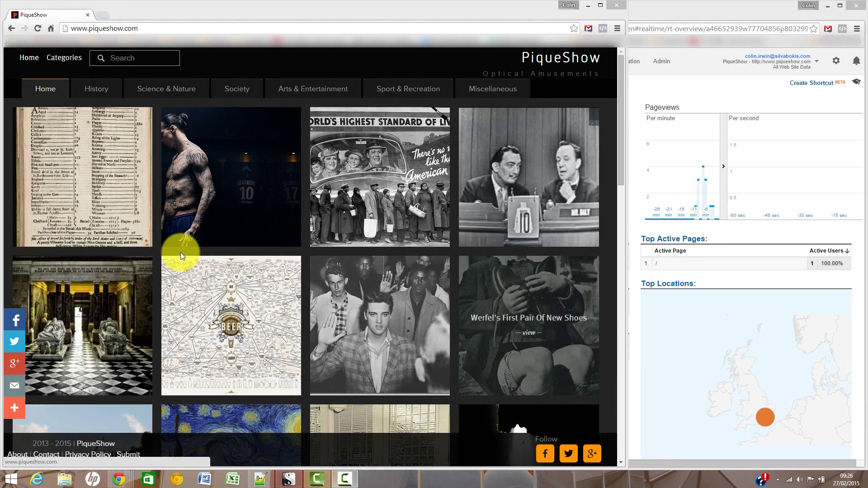
Reload the home page, open Bill Of Mortality From 1665 London, and advance through 805 Million Names to World's Highest Standard Of Living.
left_click(38, 30)
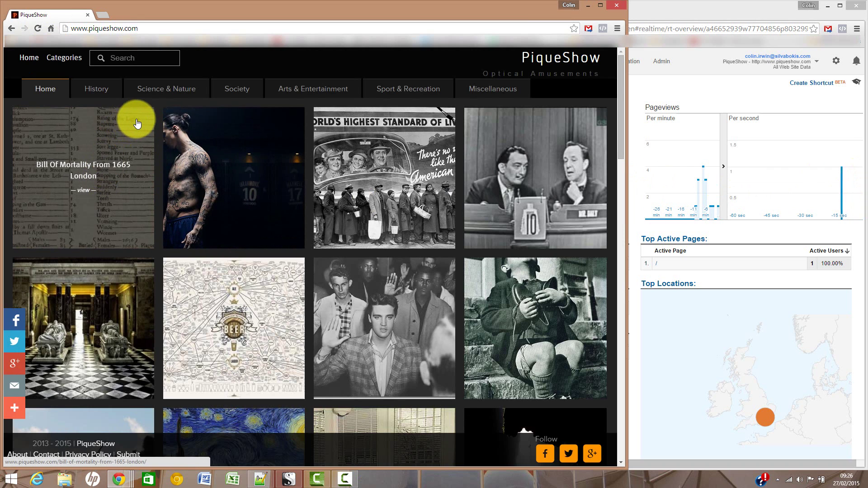
left_click(105, 136)
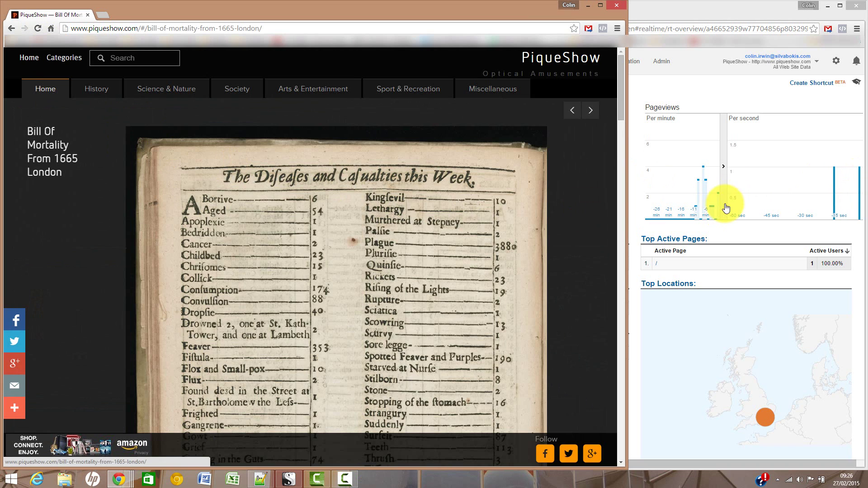
left_click(589, 113)
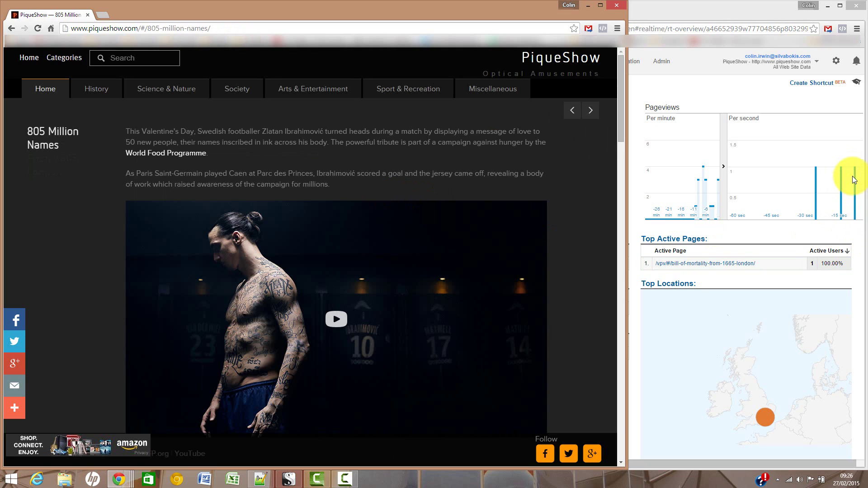
left_click(583, 110)
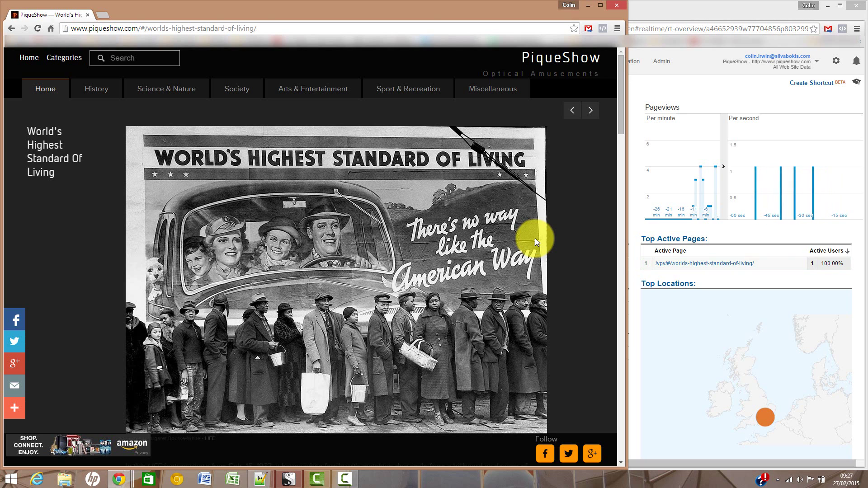
Switch to Google Analytics and examine the active page path and title in the real-time Content report.
left_click(767, 9)
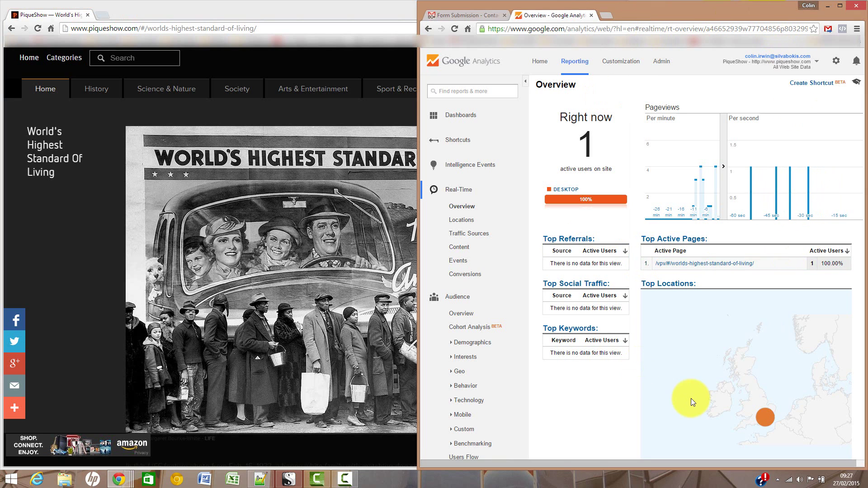
left_click(466, 253)
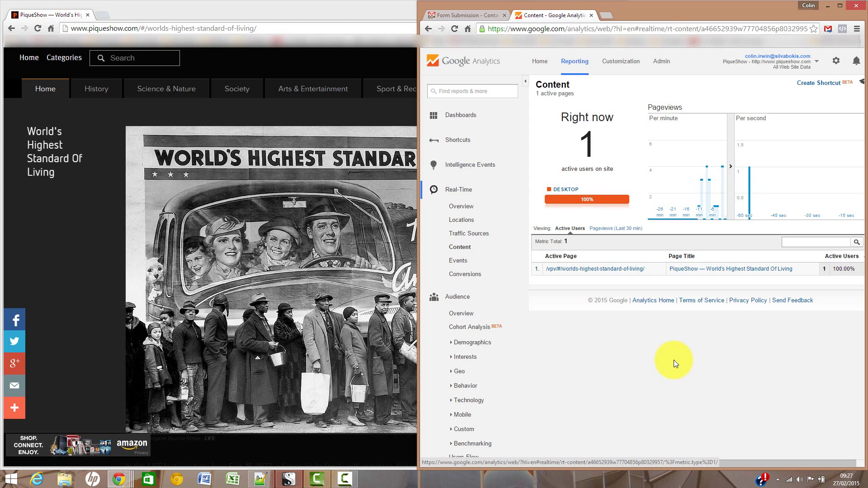
Go back from the World's Highest Standard Of Living post to the PiqueShow home page and browse its thumbnails.
left_click(37, 88)
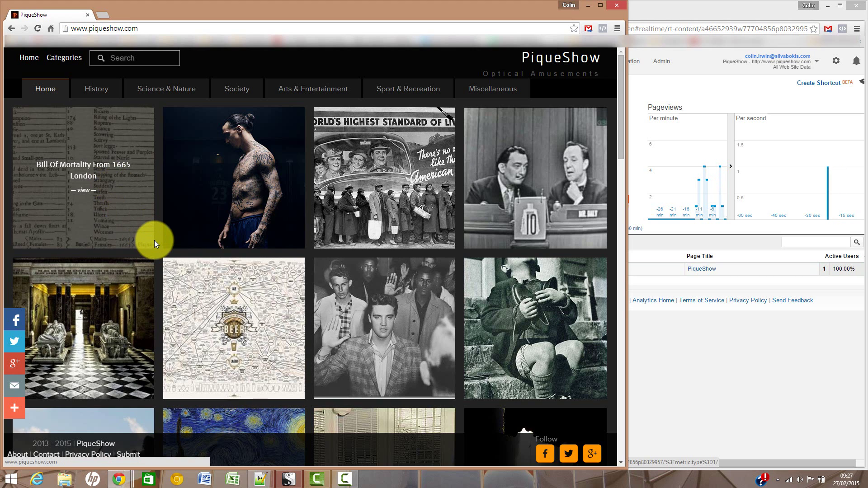
scroll(141, 187, "down", 8)
scroll(143, 189, "down", 7)
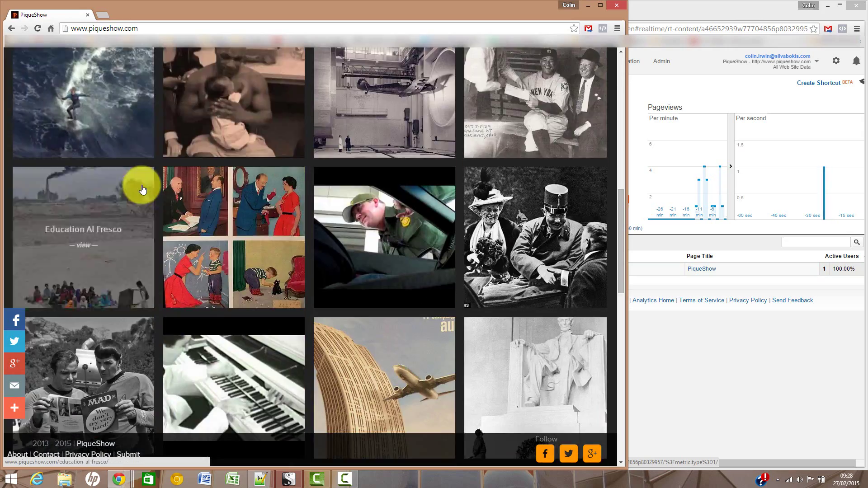
scroll(143, 189, "up", 4)
scroll(142, 189, "up", 12)
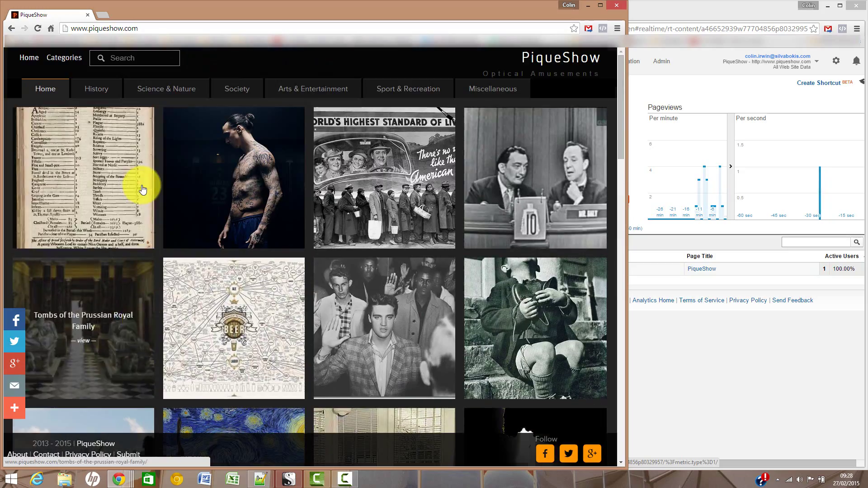